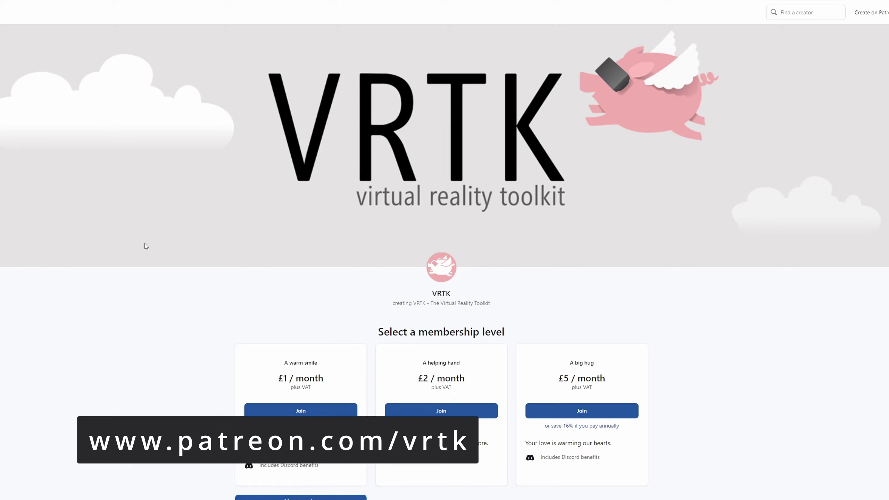
Step: Add the tilia.interactions.interactables package through the Tilia Package Importer, then close the importer
scroll(146, 246, down, 5)
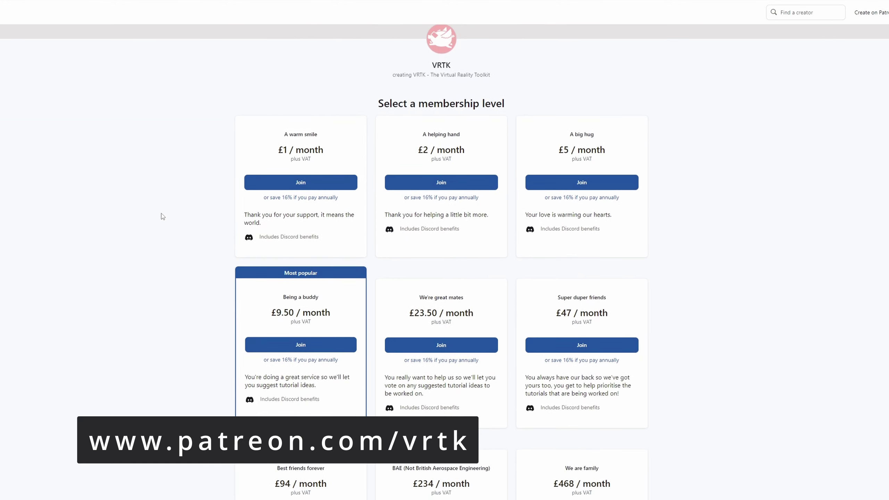
scroll(161, 215, down, 5)
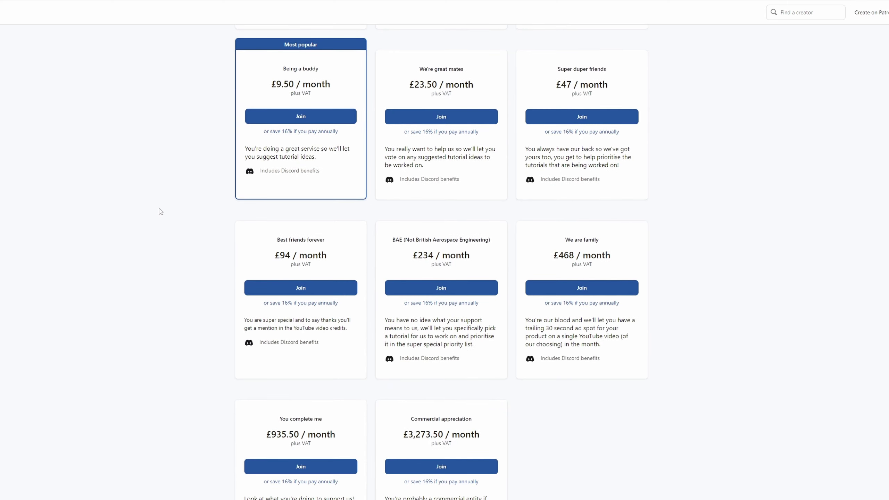
scroll(160, 211, up, 10)
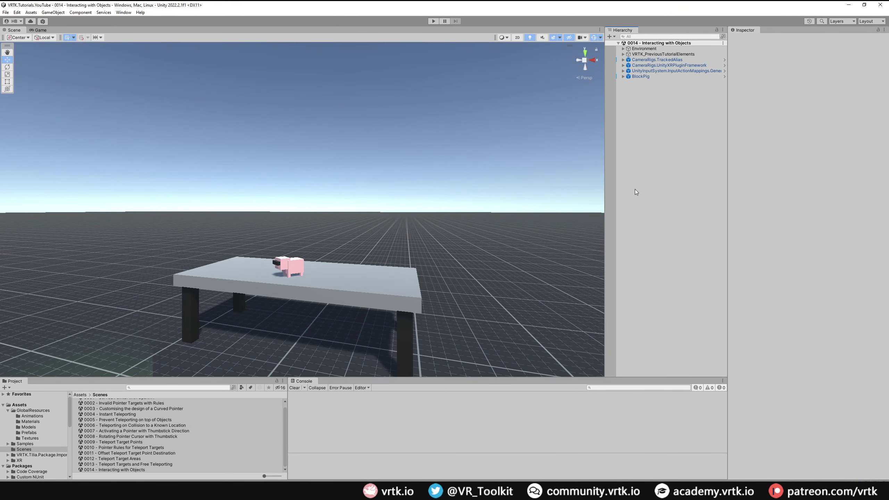
click(124, 12)
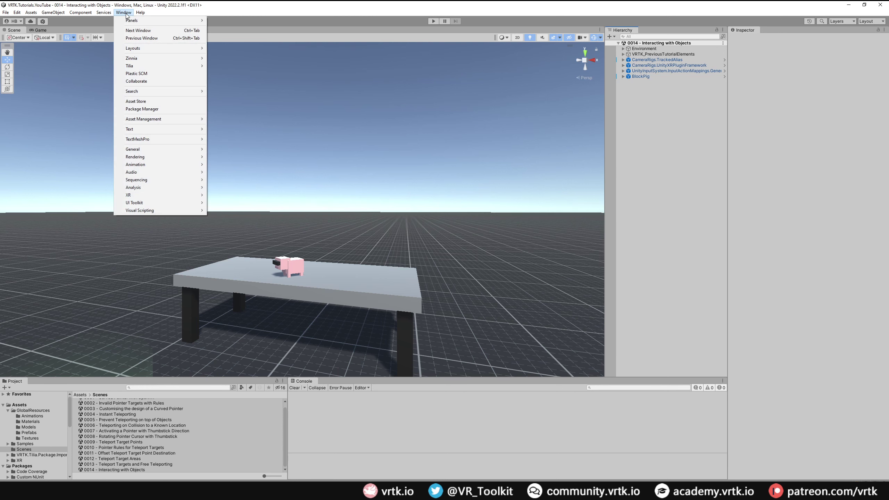
mouse_move(150, 66)
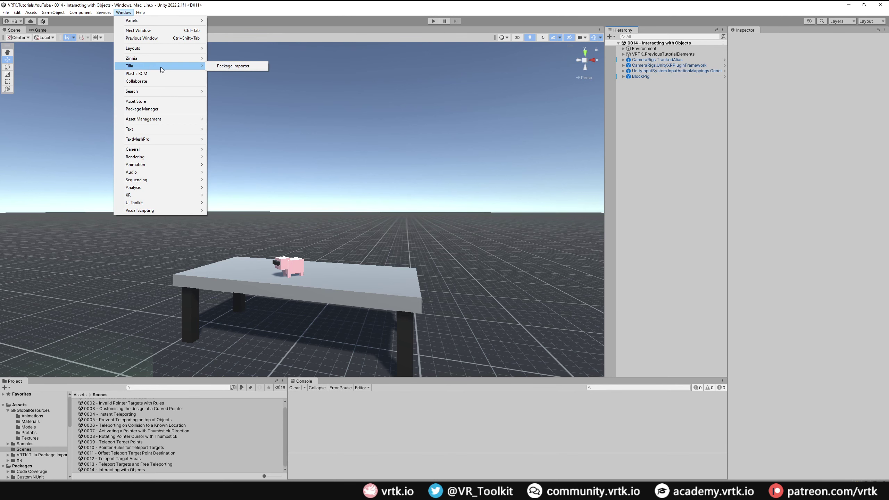
click(239, 68)
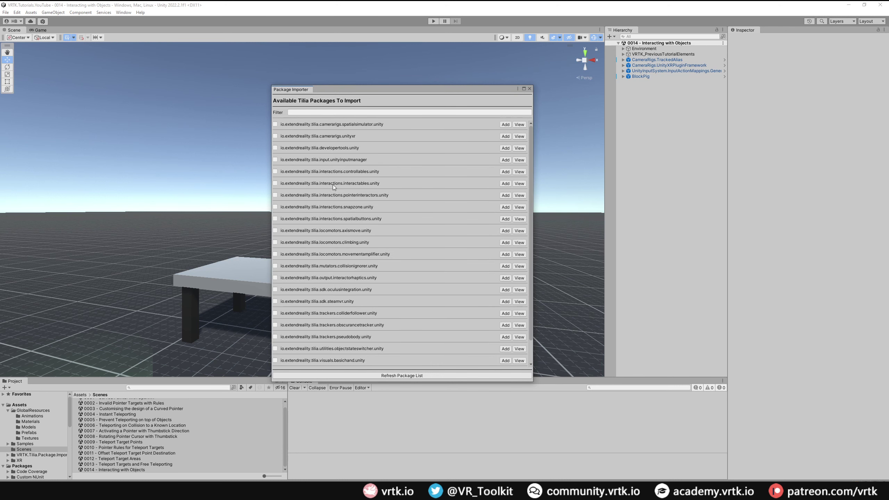
click(507, 184)
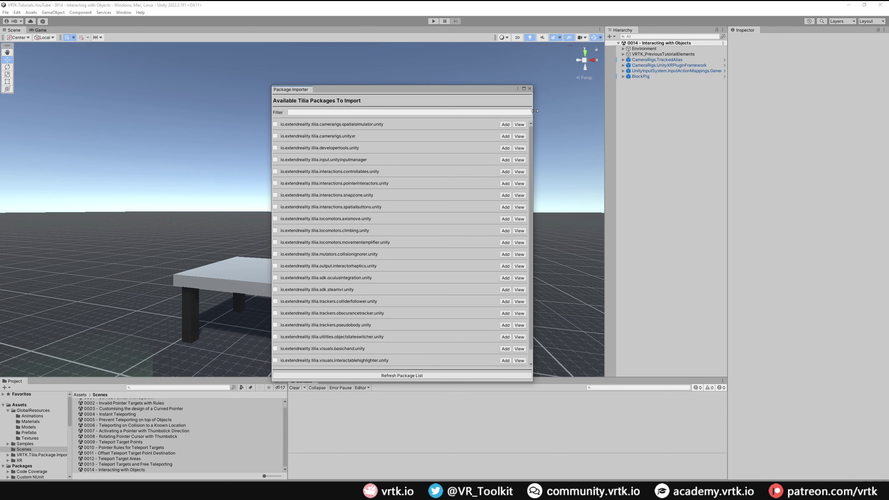
click(529, 89)
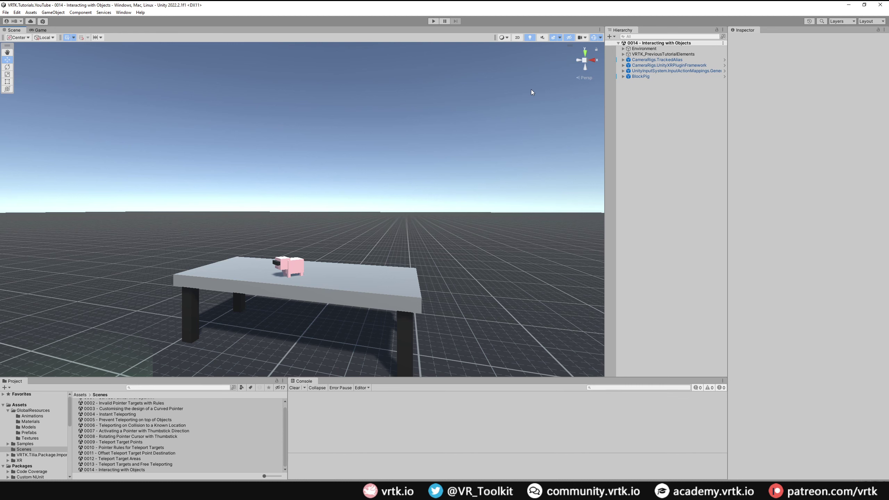
Step: Add an Interactions.Interactor prefab under LeftControllerAlias and name it LeftInteractor
click(623, 59)
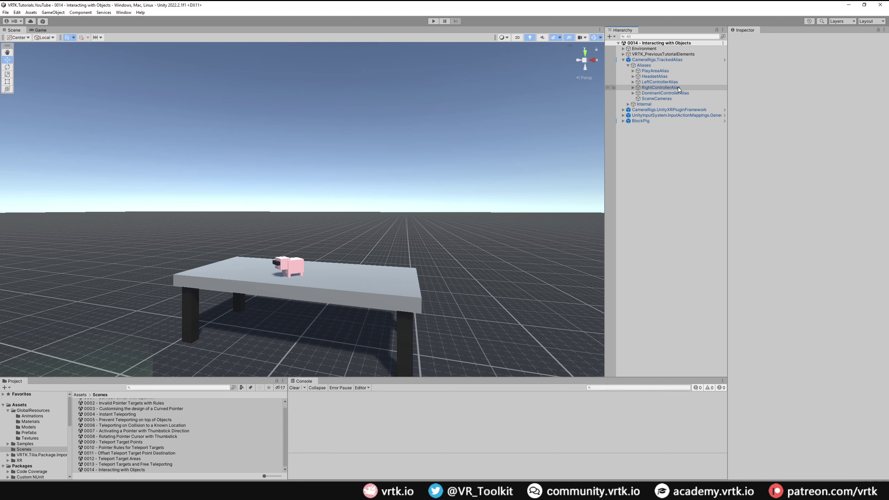
right_click(667, 83)
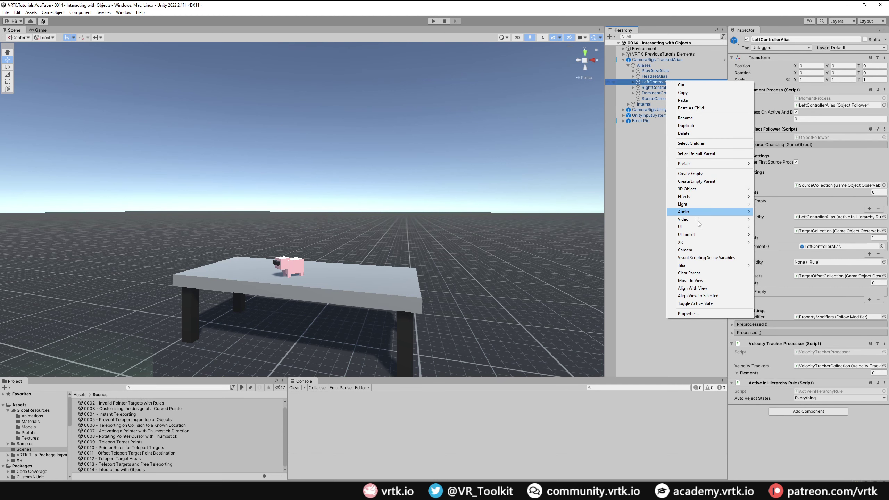
mouse_move(702, 265)
mouse_move(765, 266)
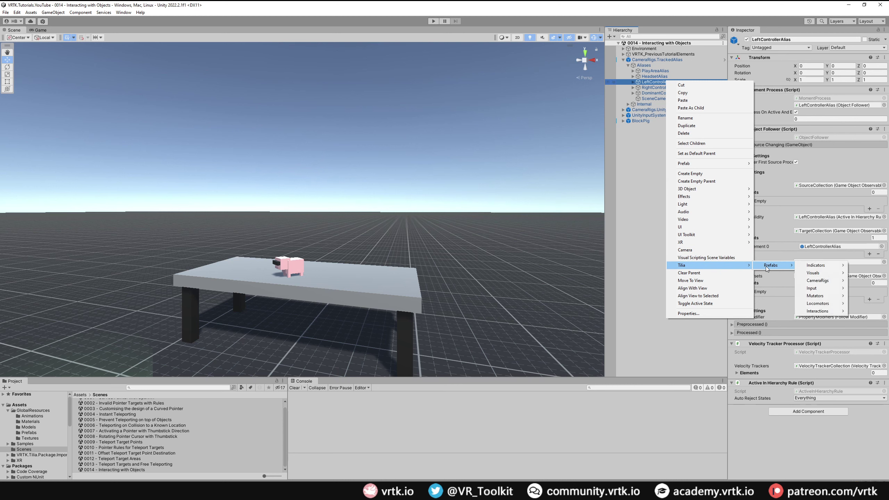
mouse_move(838, 311)
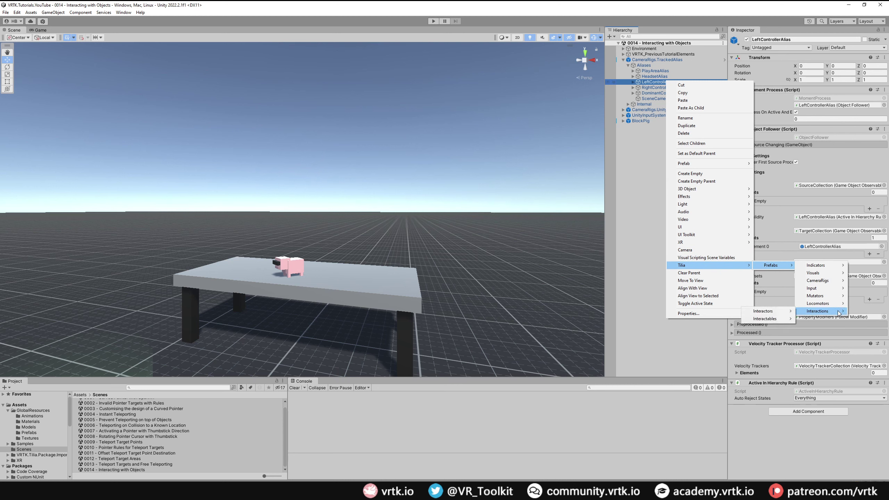
mouse_move(778, 311)
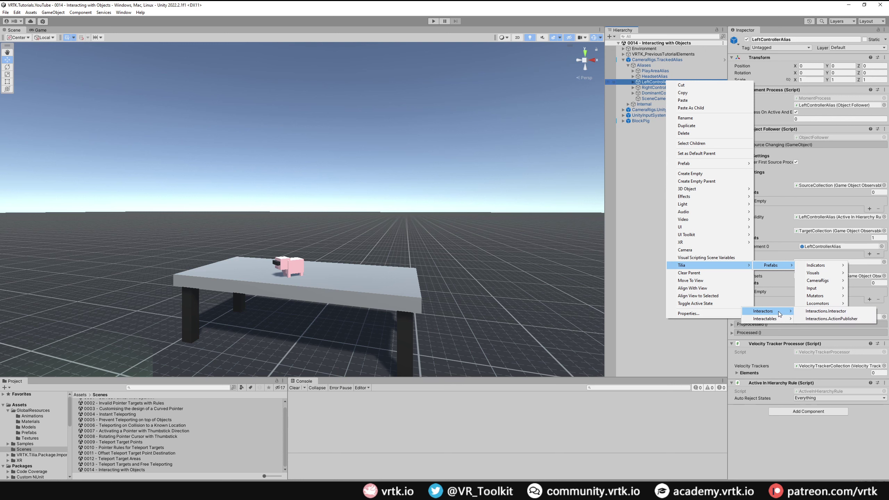
click(817, 311)
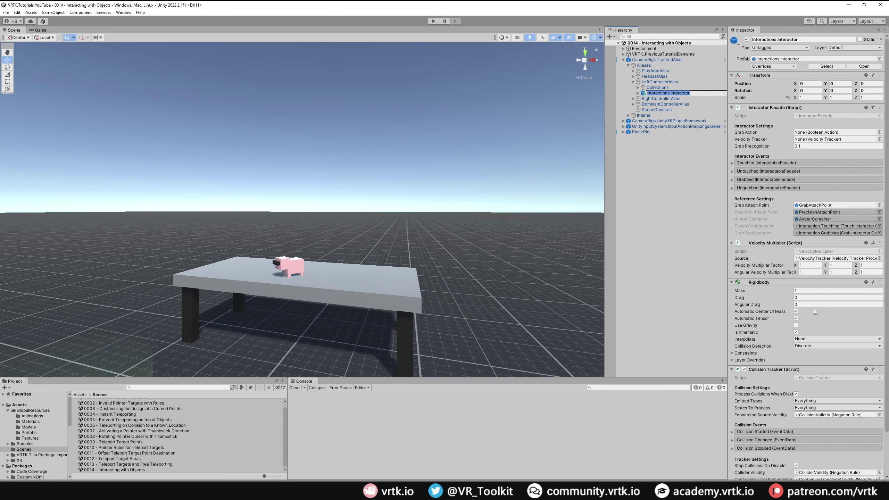
text(LeftInteractor)
key(Return)
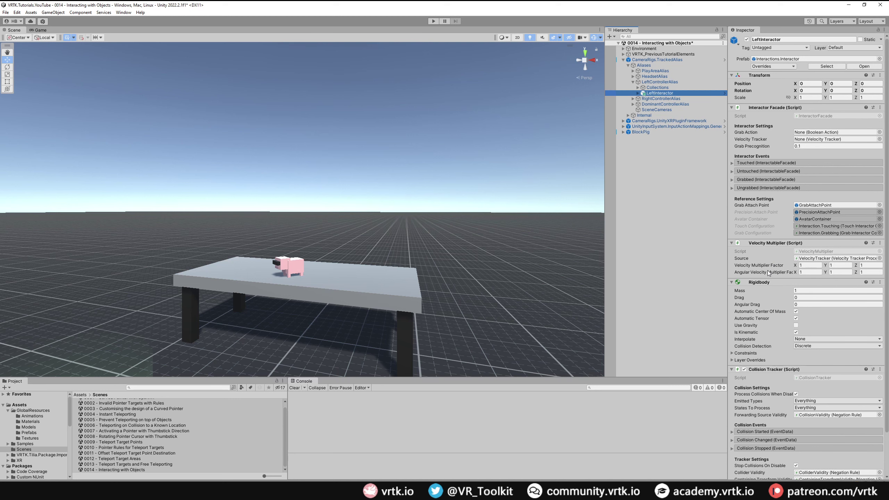
Step: Add an Interactions.Interactor prefab under RightControllerAlias and name it RightInteractor
right_click(667, 100)
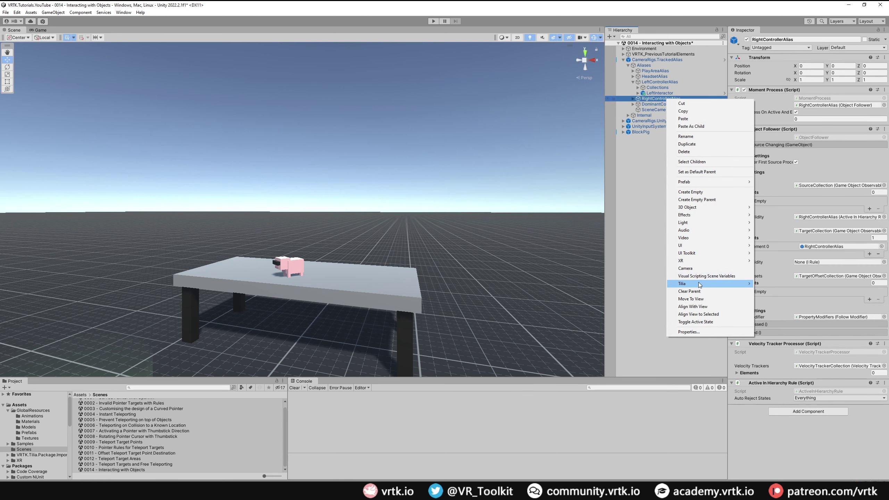
mouse_move(699, 284)
mouse_move(775, 283)
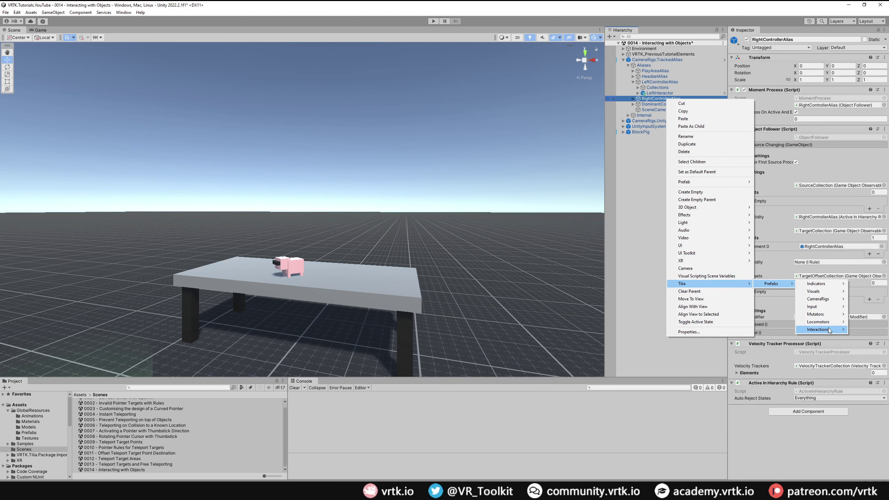
mouse_move(828, 330)
mouse_move(778, 332)
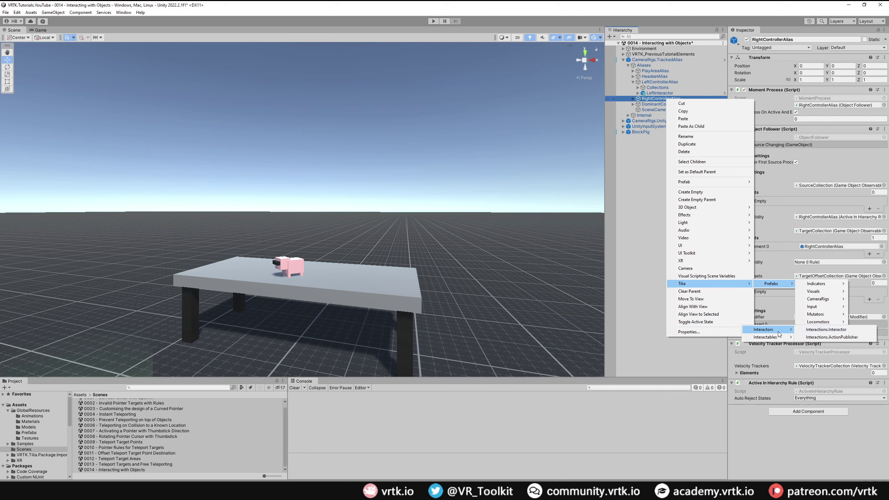
click(820, 329)
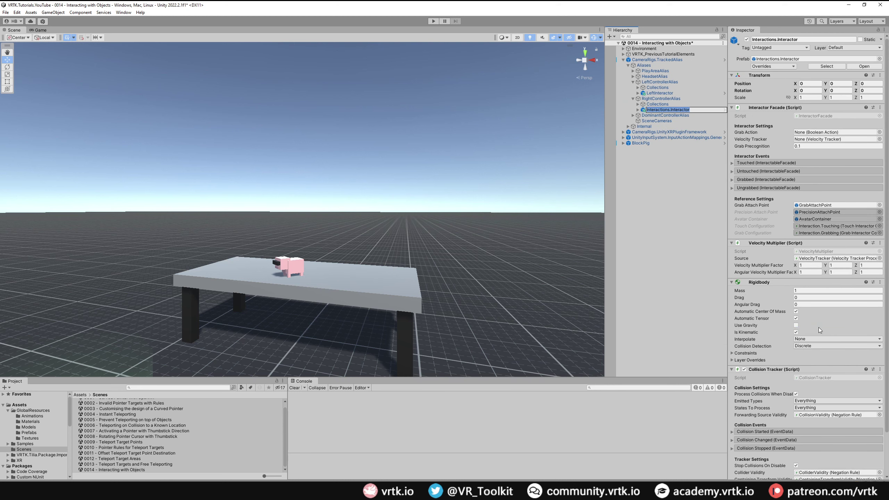
text(RightInteractor)
key(Return)
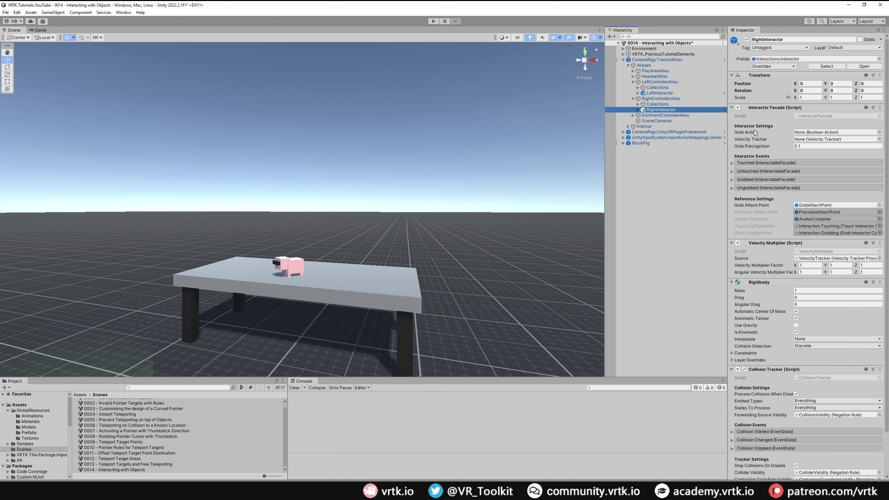
Step: Assign RightGrip_Press as RightInteractor's Grab Action
mouse_move(754, 130)
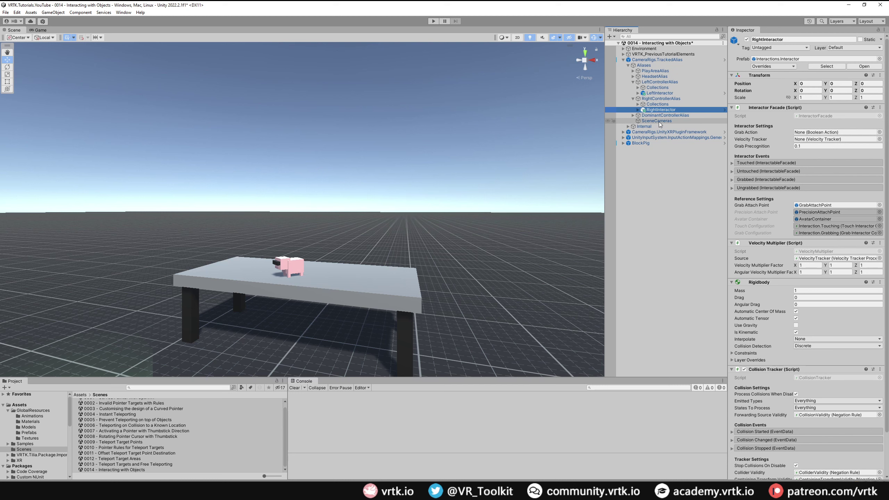
click(623, 137)
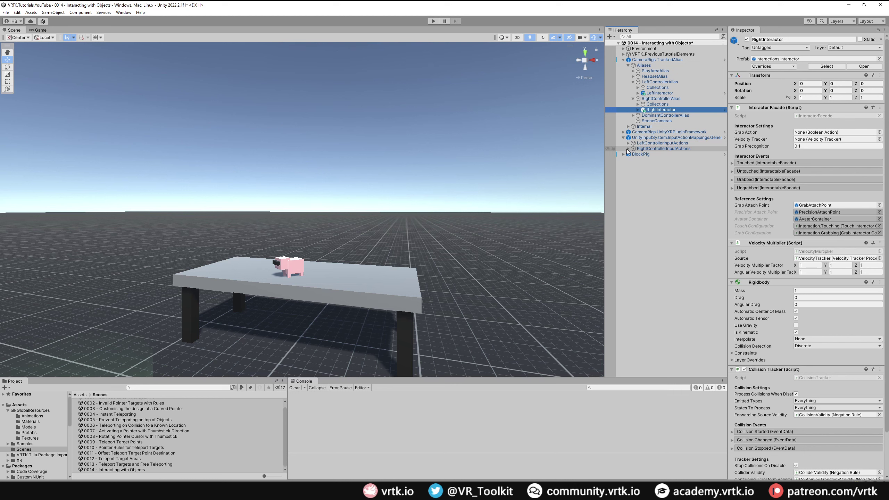
click(628, 149)
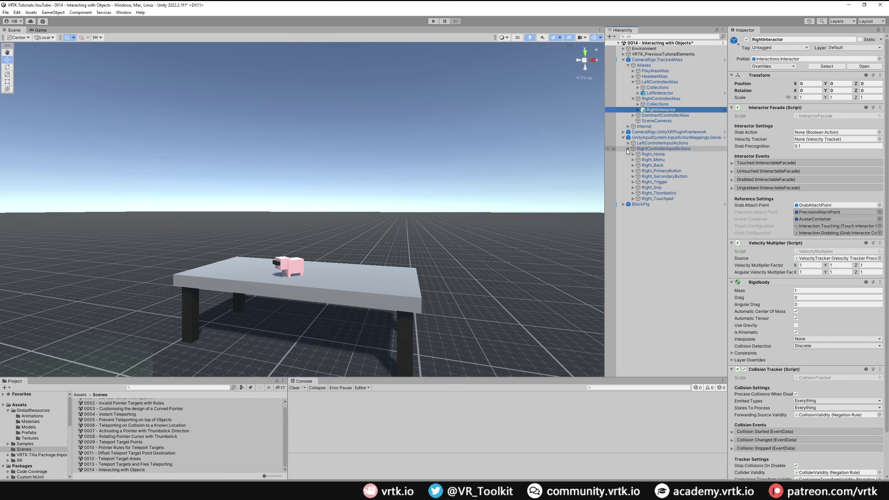
click(633, 188)
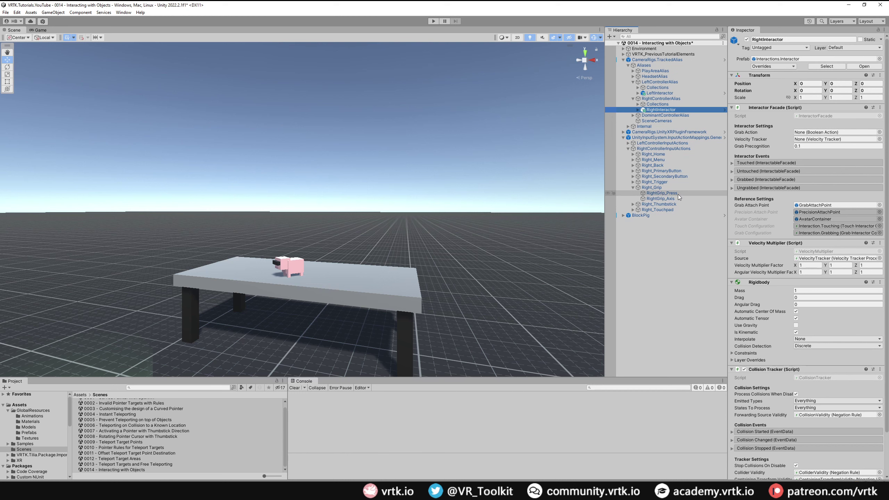
drag(677, 195, 822, 135)
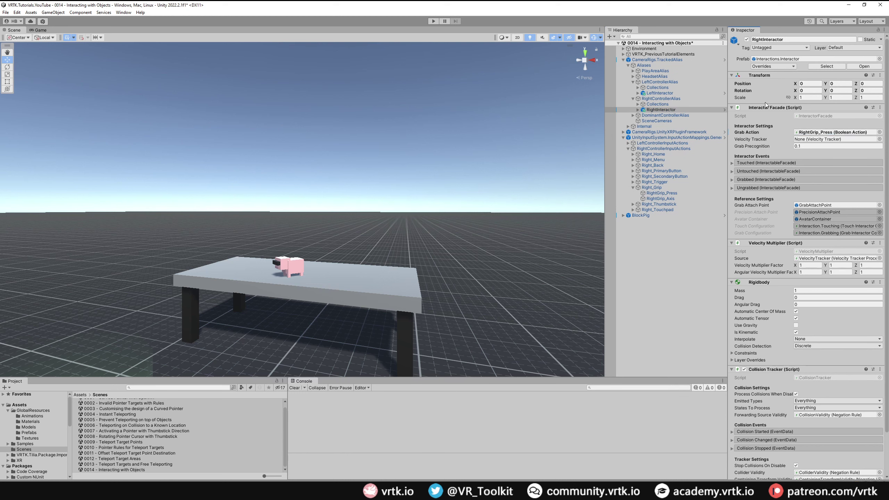
Step: Assign LeftGrip_Press as LeftInteractor's Grab Action
click(676, 93)
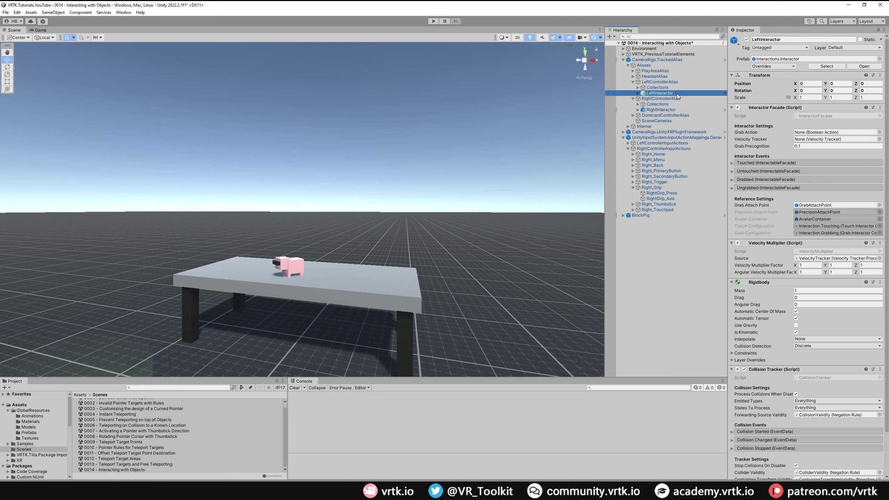
click(628, 149)
click(628, 143)
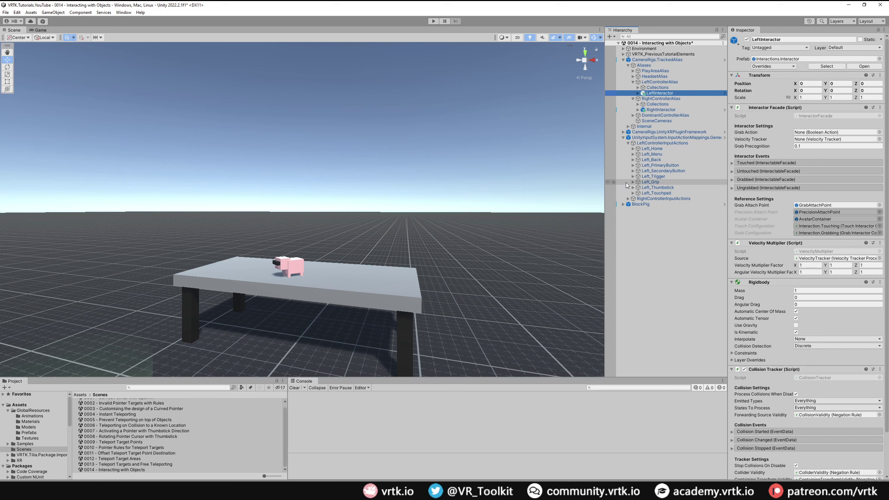
click(632, 182)
drag(658, 191, 812, 135)
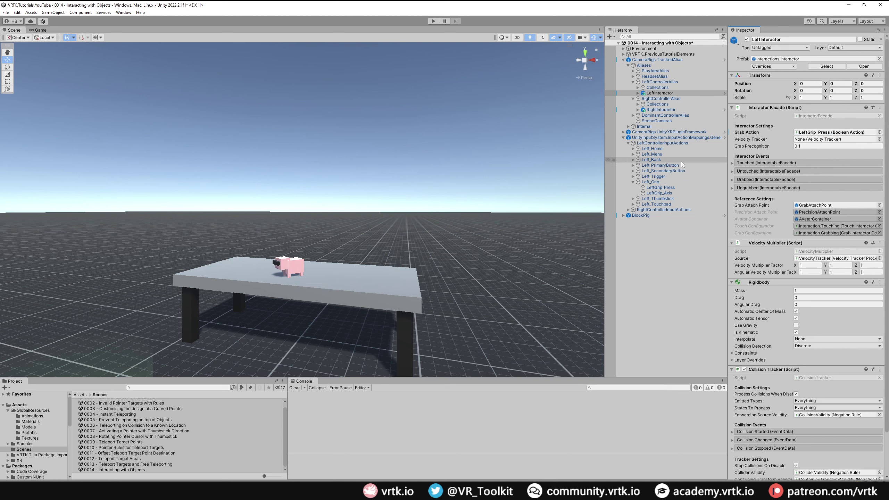
click(622, 138)
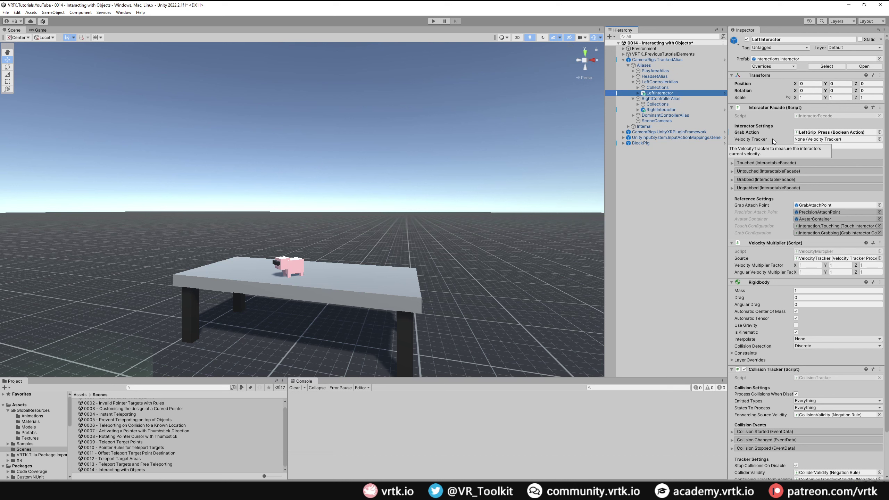
Step: Set LeftControllerAlias and RightControllerAlias as the Velocity Trackers of LeftInteractor and RightInteractor
click(661, 83)
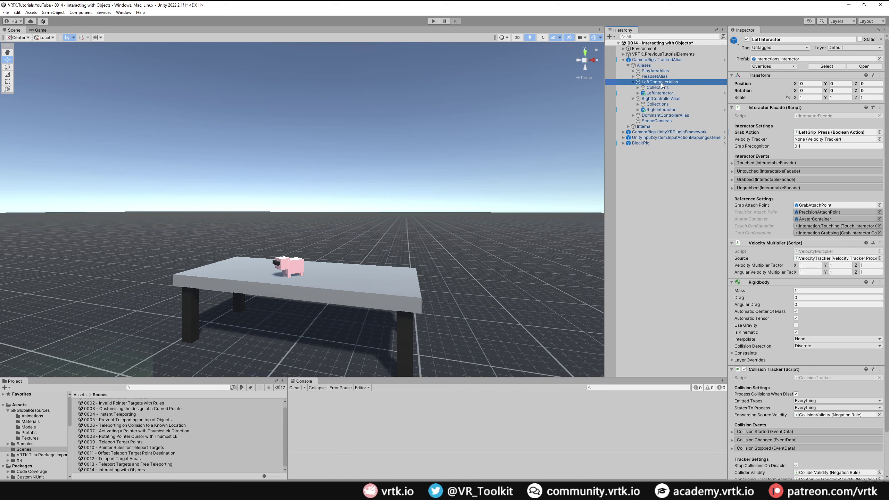
drag(661, 84, 805, 140)
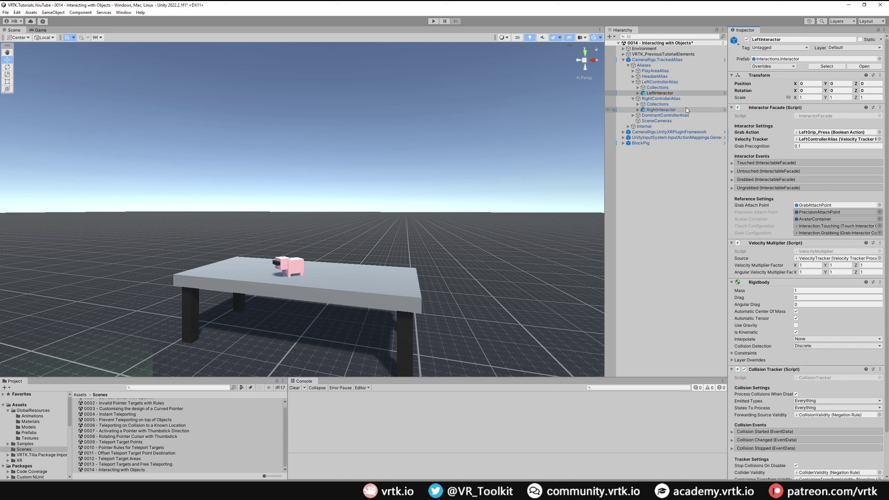
click(661, 110)
drag(676, 100, 815, 140)
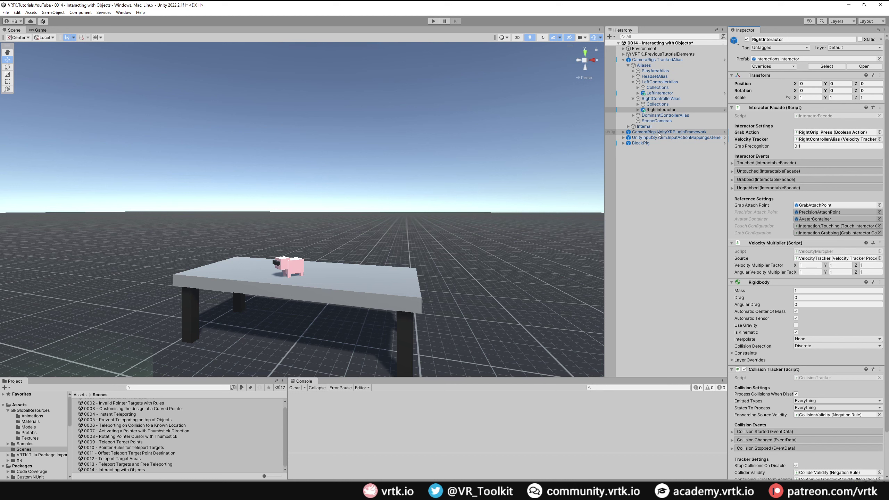
Step: Add a Tracked Pose Driver (Input System) to the UnityXRPluginFramework rig's RightHand
click(622, 132)
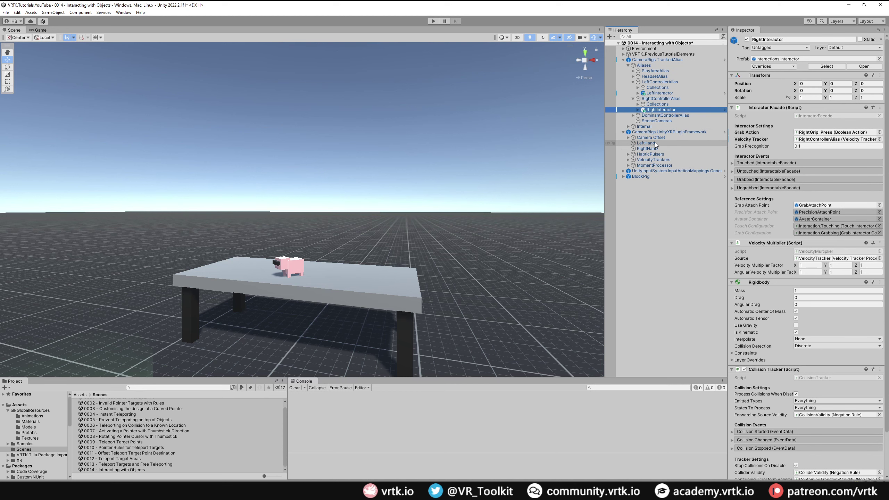
click(654, 142)
click(655, 148)
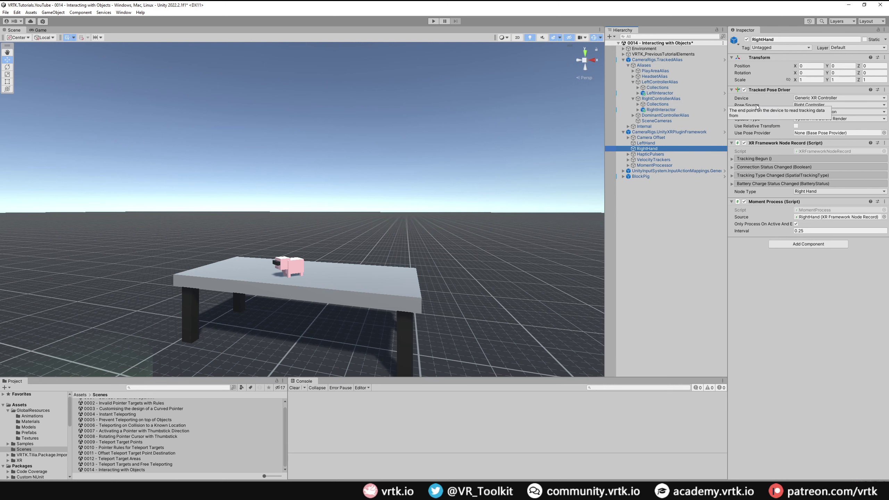
click(785, 244)
key(Return)
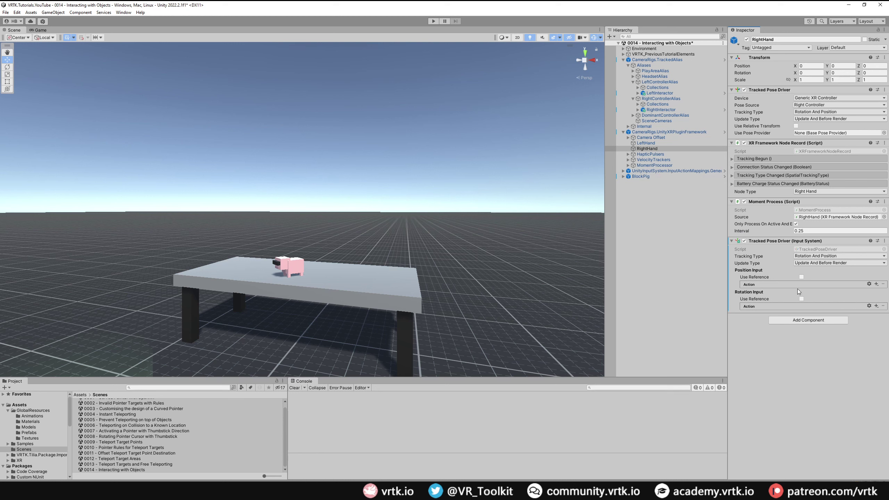
Step: Use Generic XR/Right Device Position and Rotation references on RightHand's pose driver, disabling the legacy driver
click(802, 277)
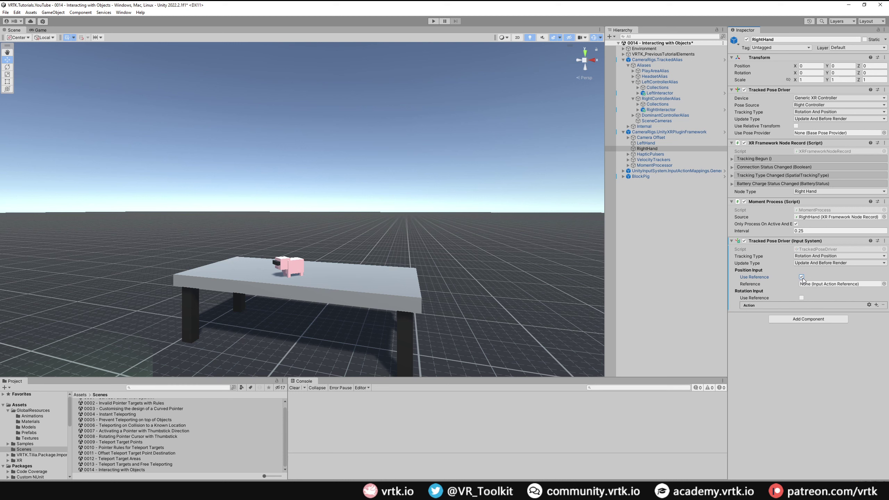
click(801, 298)
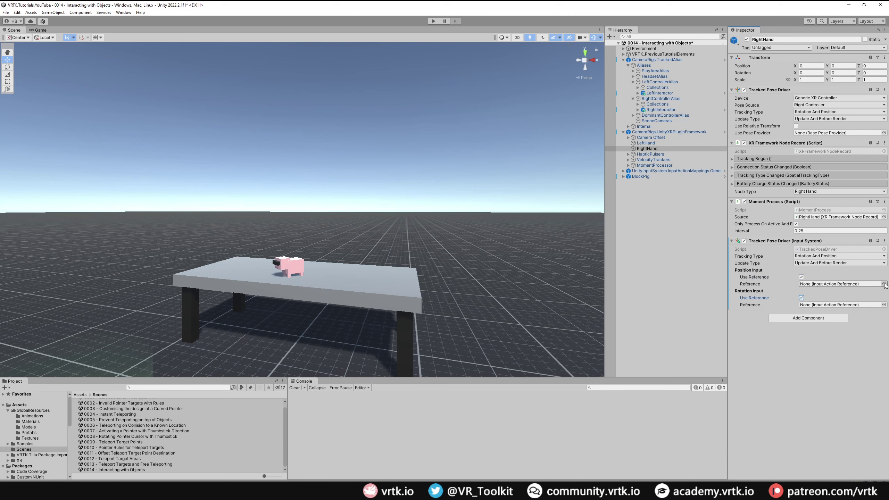
click(884, 283)
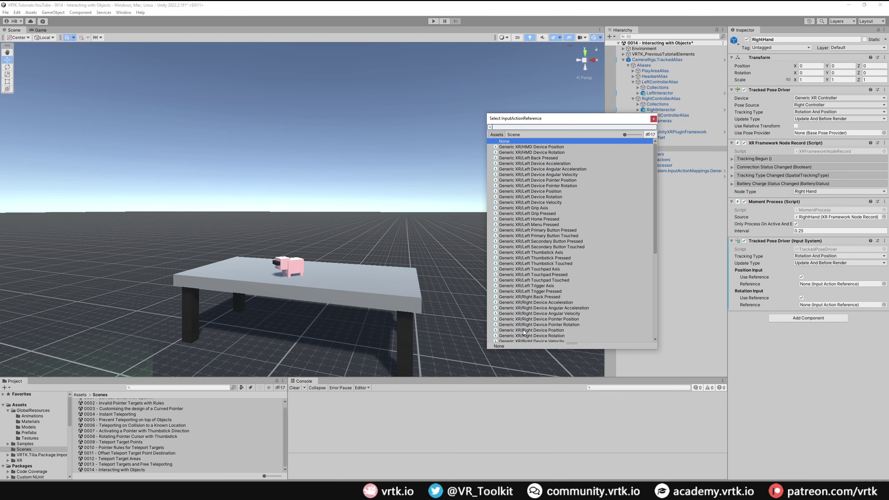
double_click(528, 330)
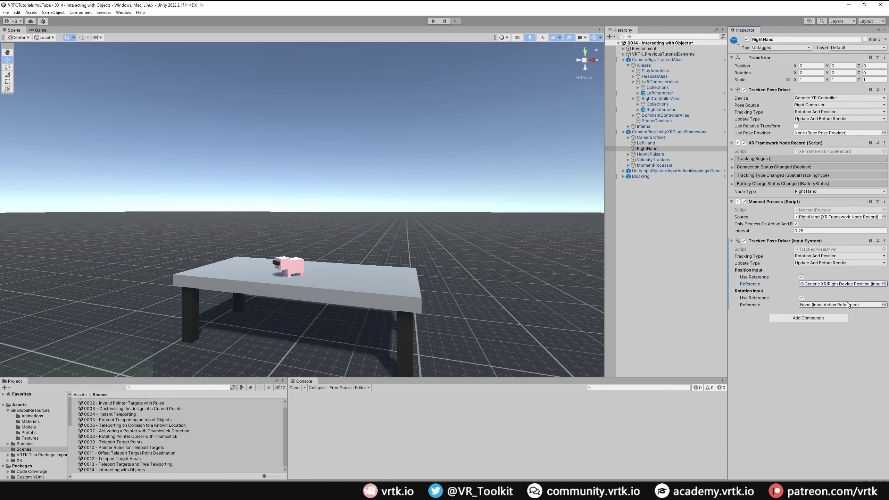
click(883, 304)
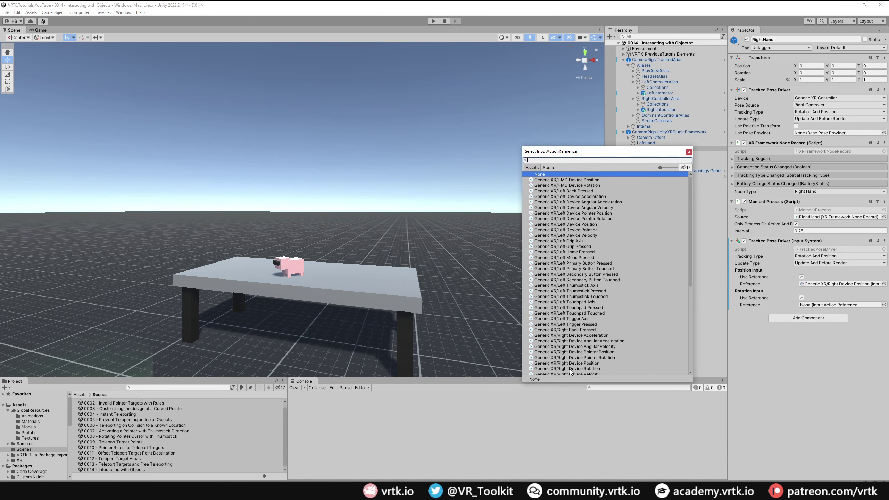
double_click(569, 368)
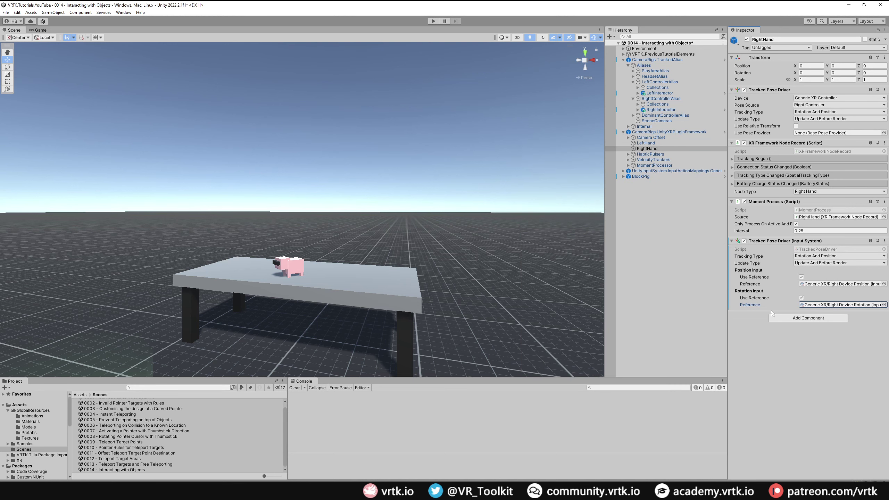
click(744, 90)
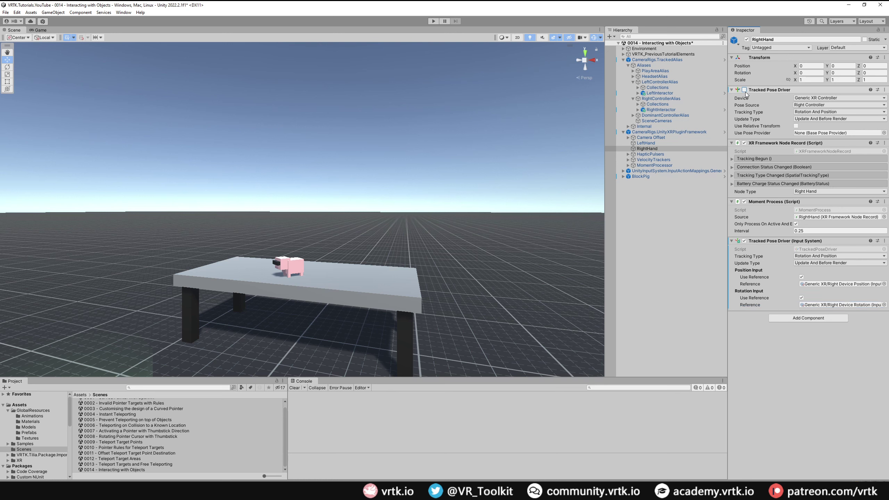
click(660, 143)
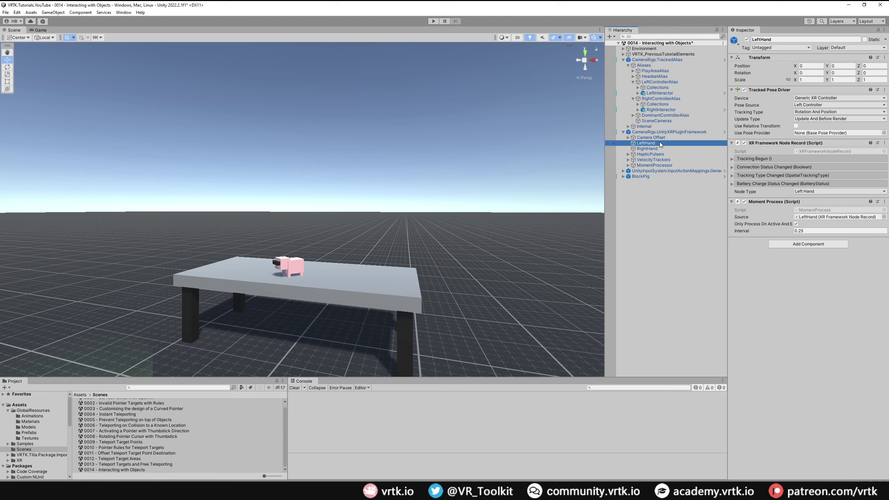
Step: Give LeftHand an Input System pose driver using Generic XR/Left Device Position and Rotation; disable the legacy driver
click(787, 244)
key(Return)
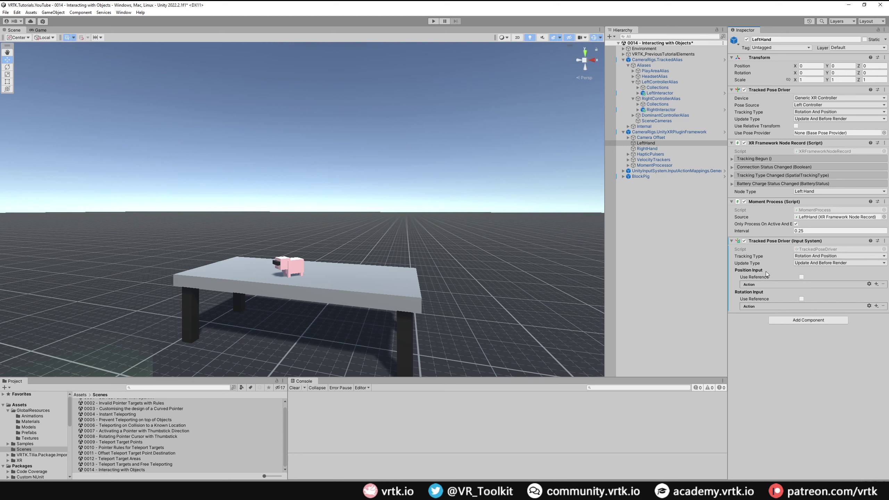
click(800, 276)
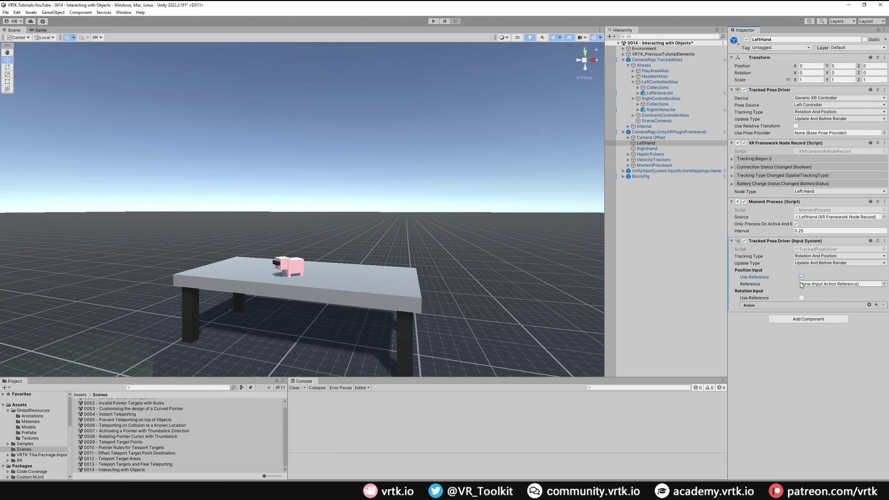
click(801, 299)
click(883, 283)
drag(762, 257, 621, 174)
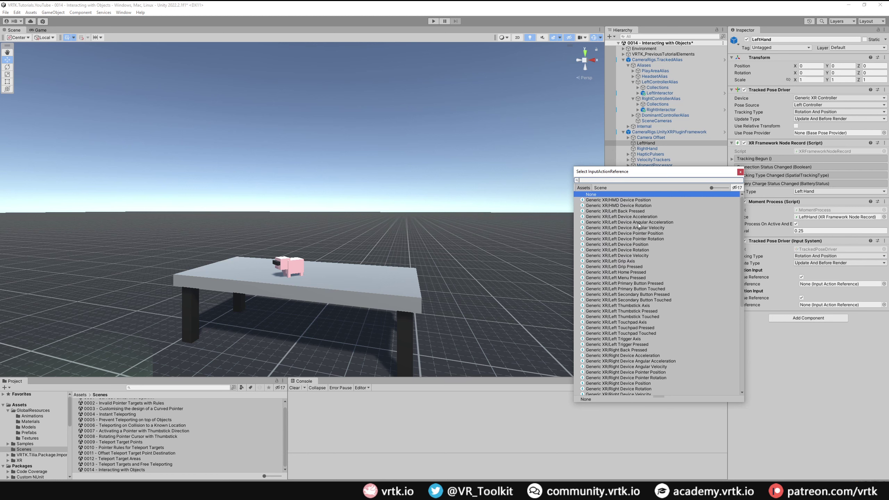
click(638, 244)
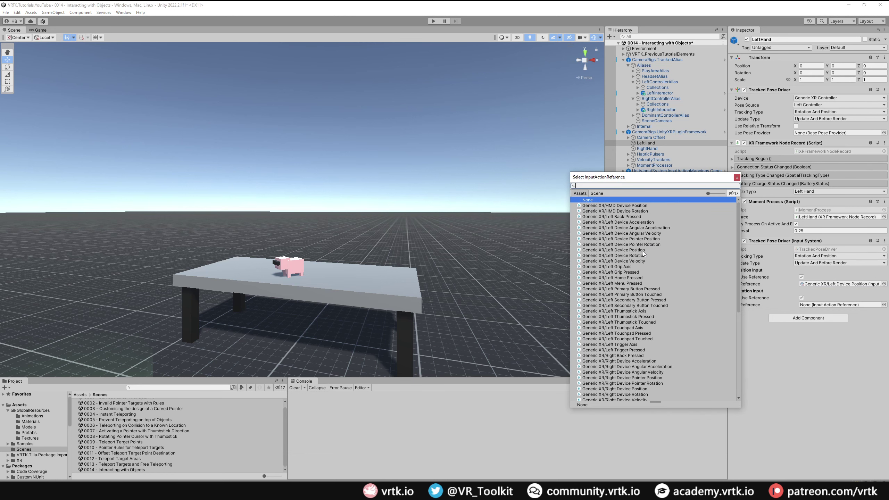
double_click(640, 256)
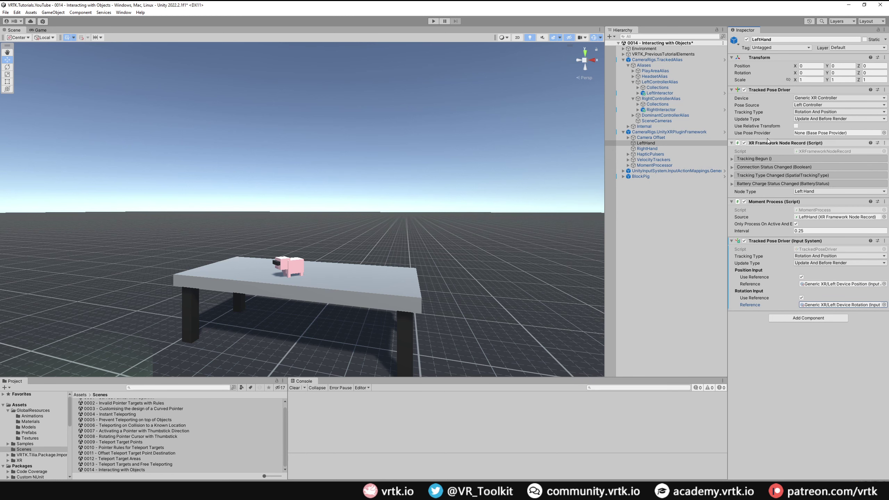
click(745, 90)
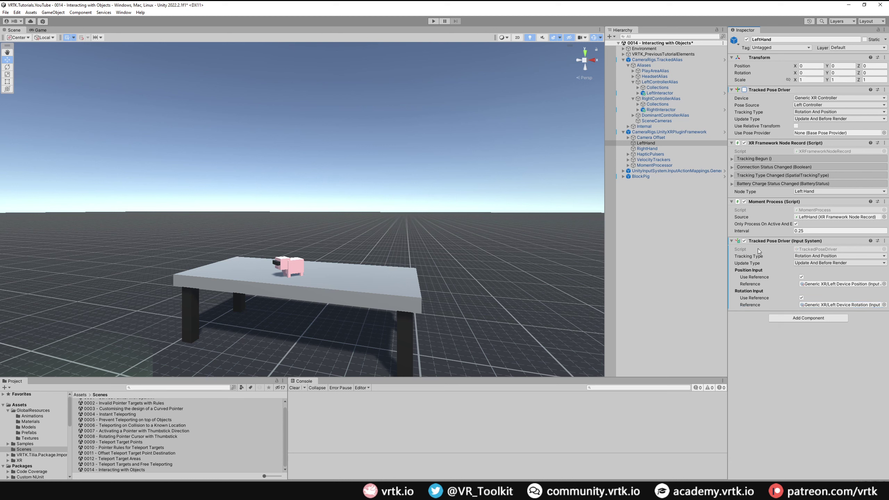
click(669, 93)
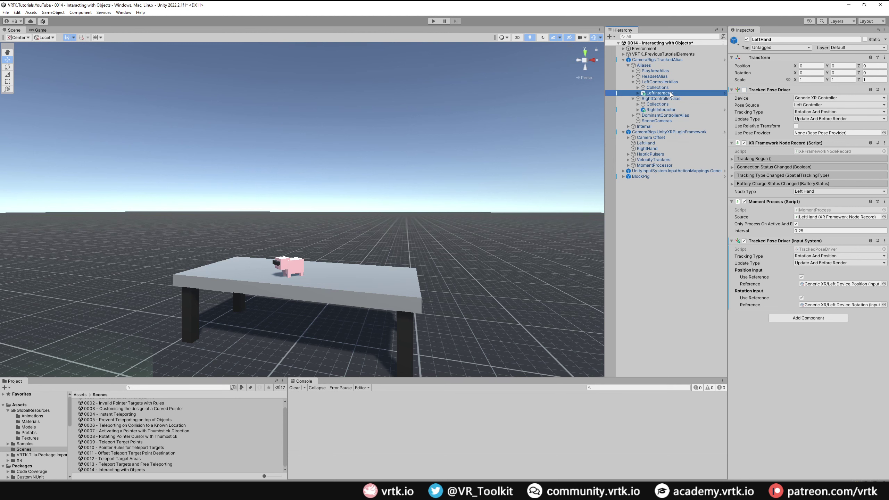
Step: Set the Transform Rotation X of LeftInteractor and RightInteractor to 45
ctrl+click(671, 110)
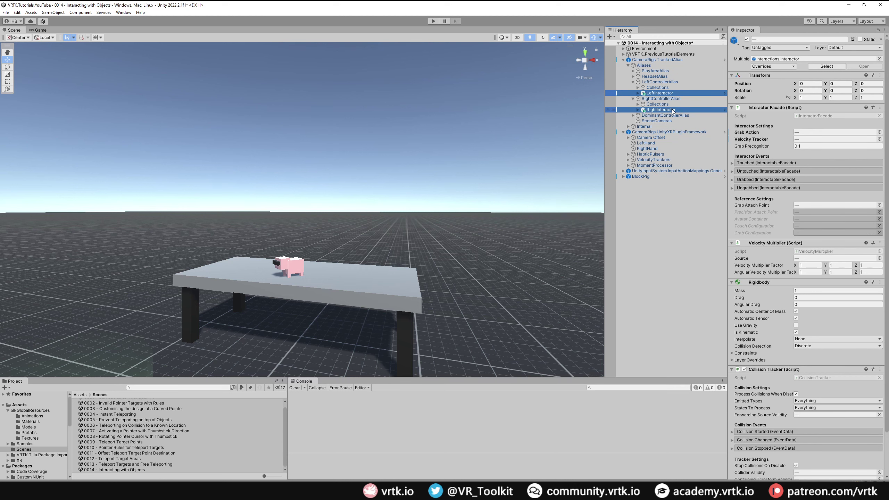
click(809, 91)
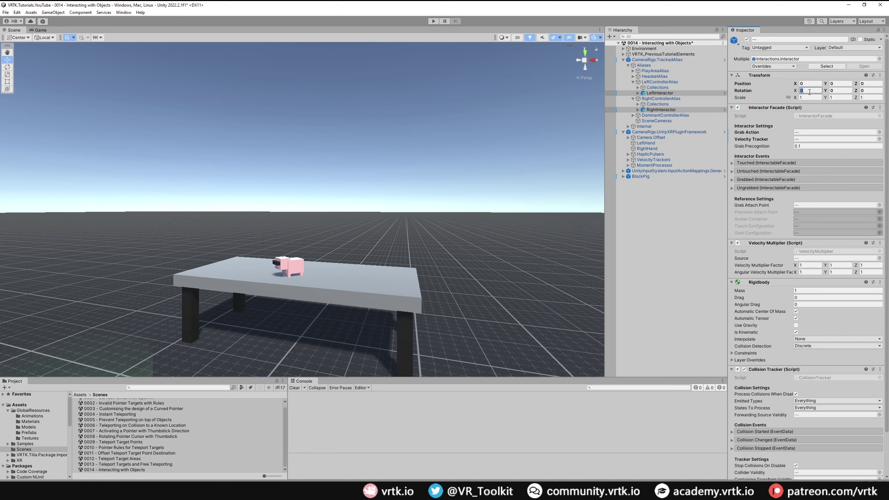
text(45)
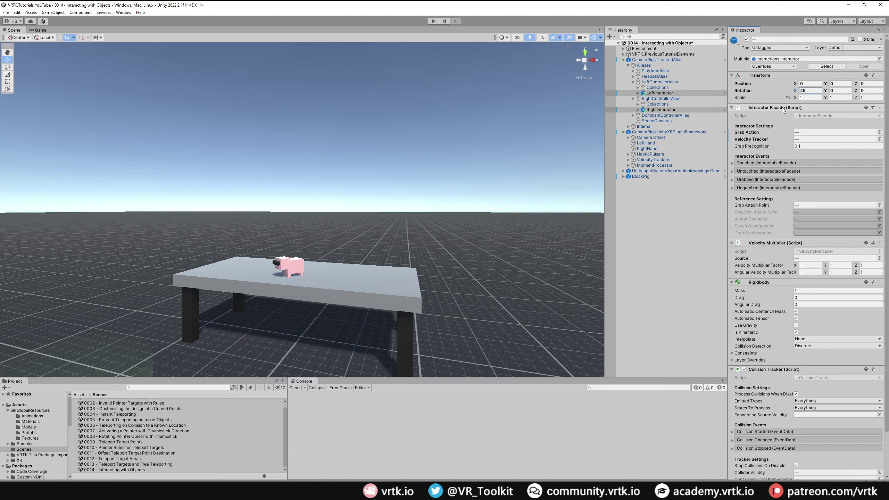
click(644, 176)
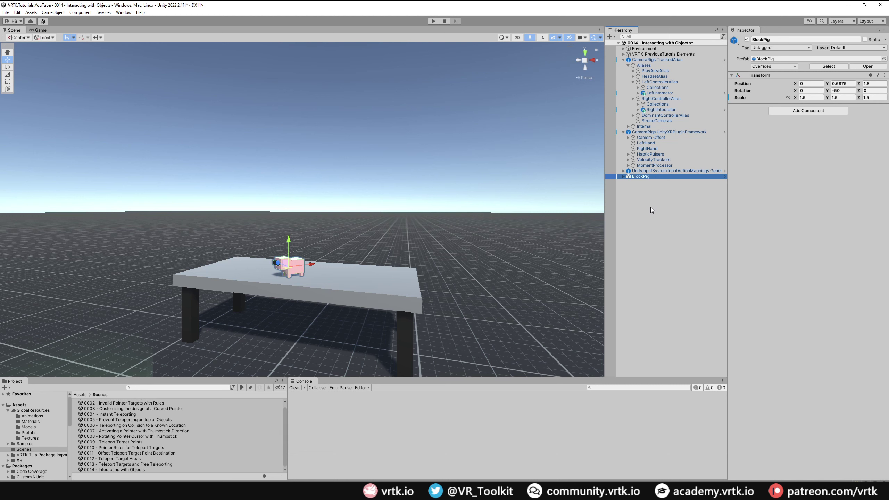
Step: Convert BlockPig with the Tilia Interactable Creator into Interactions.Interactable_BlockPig
click(123, 12)
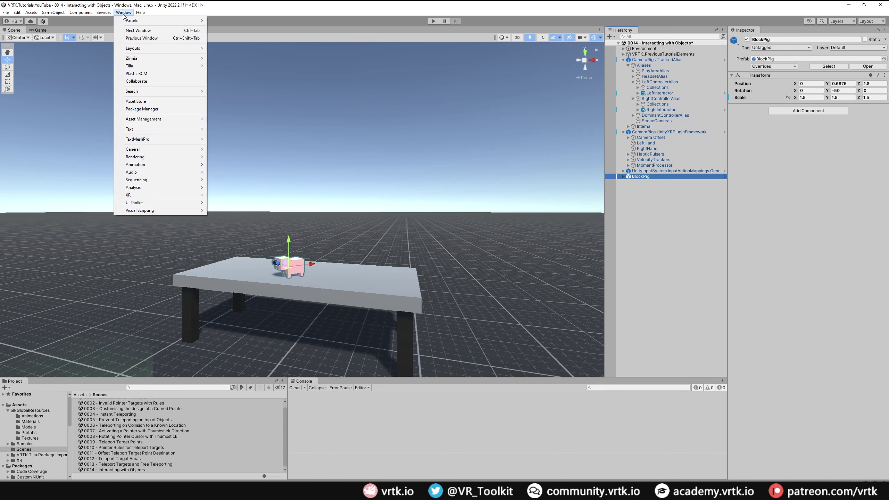
mouse_move(160, 69)
mouse_move(233, 70)
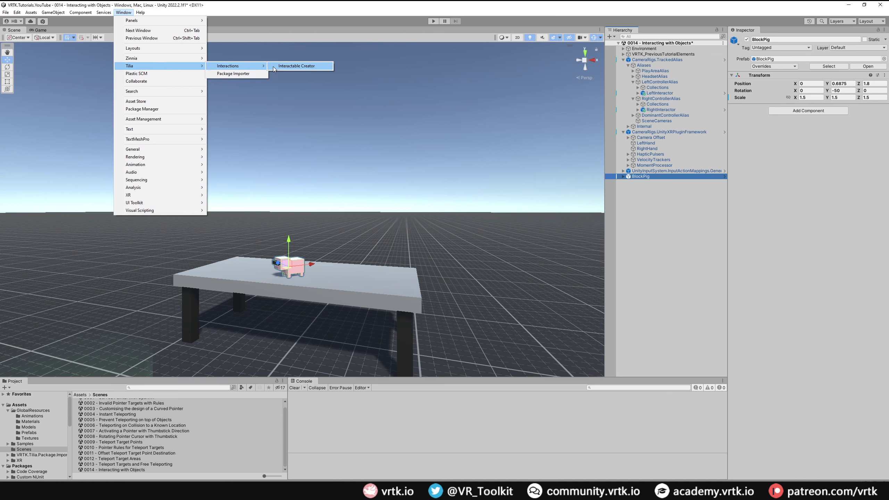
click(324, 67)
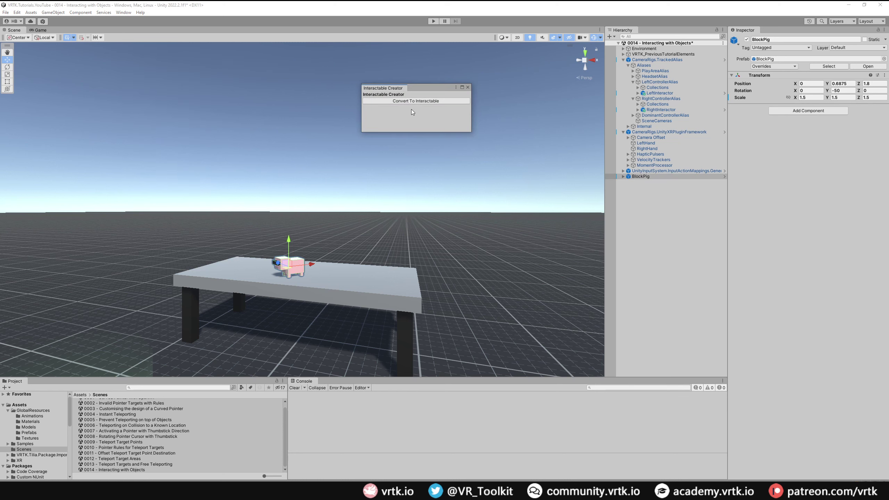
click(662, 177)
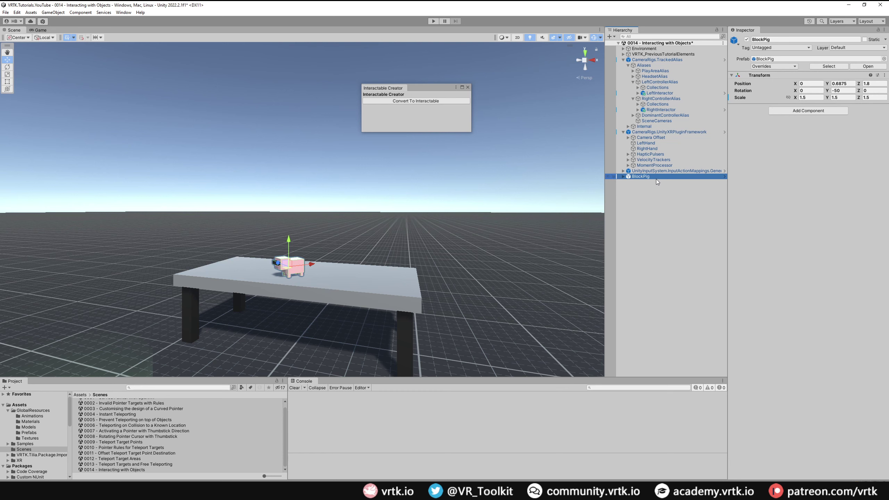
click(408, 101)
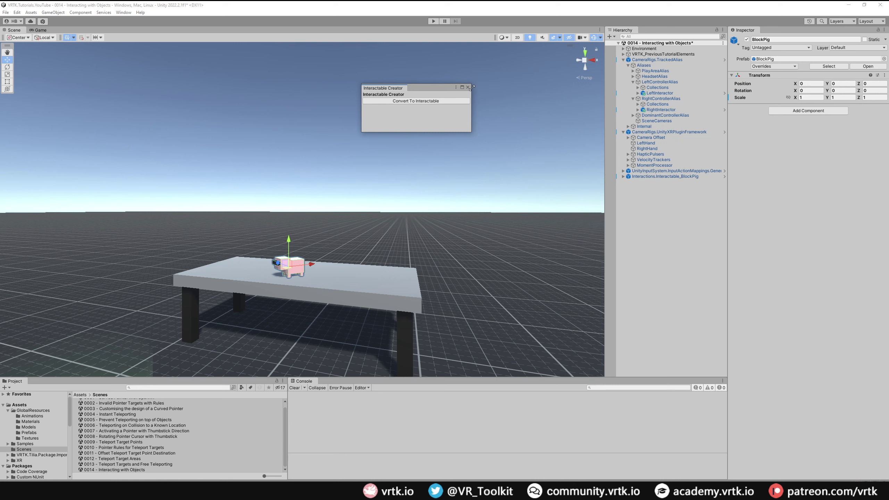
click(468, 88)
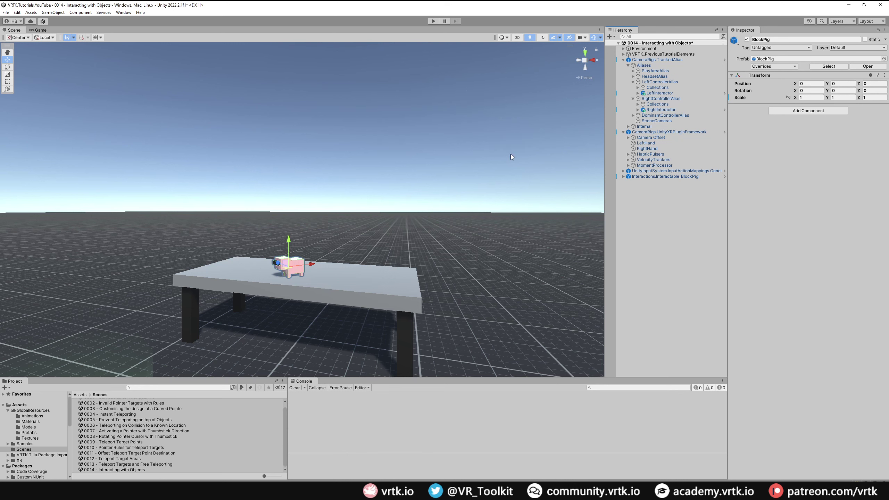
Step: Set Interactable_BlockPig's Primary Action to GrabAction.Follow and Secondary to GrabAction.Swap, then enter play mode
click(658, 176)
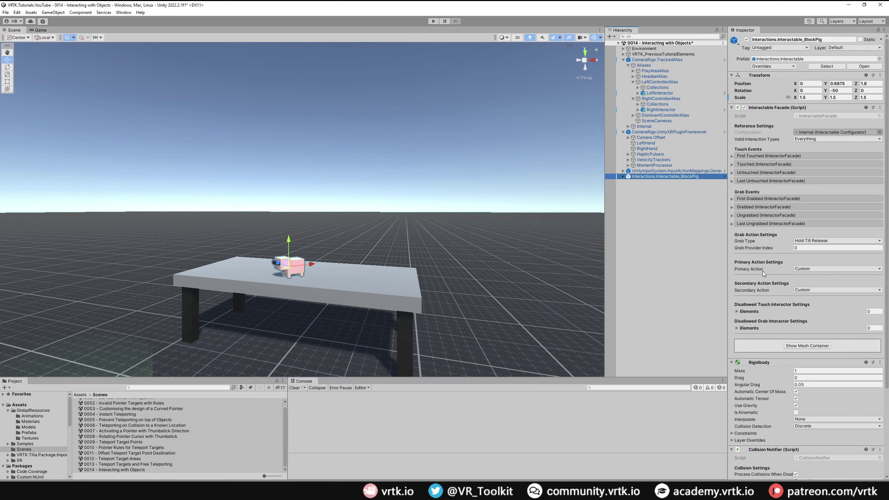
click(804, 269)
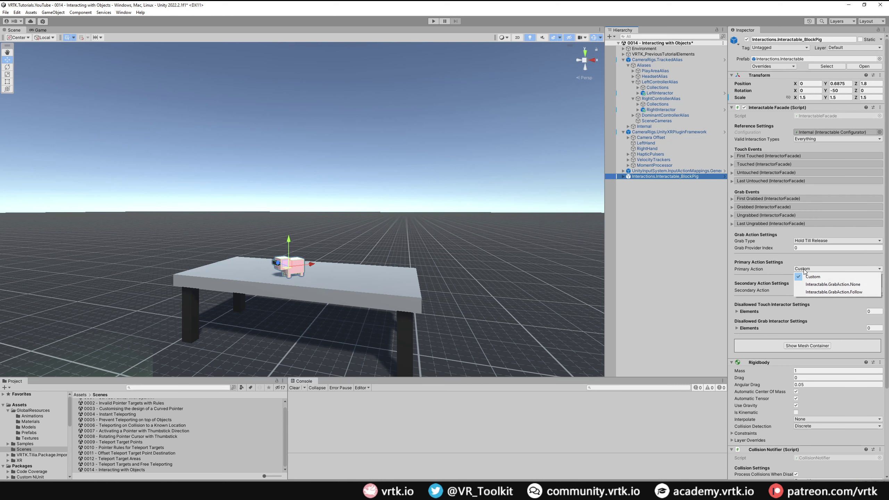
click(860, 293)
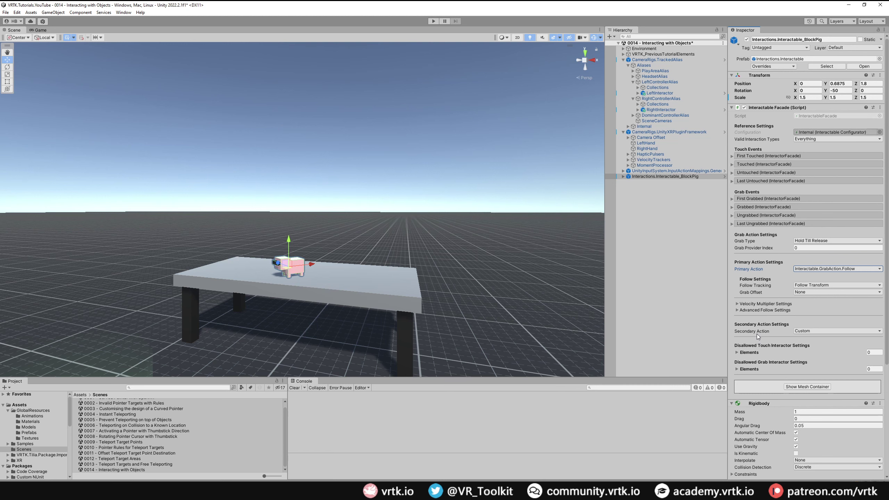
click(817, 331)
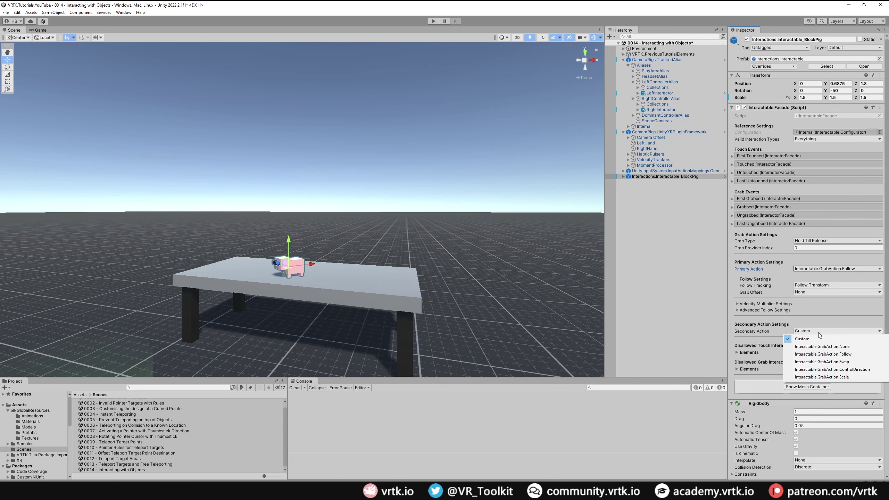
click(843, 362)
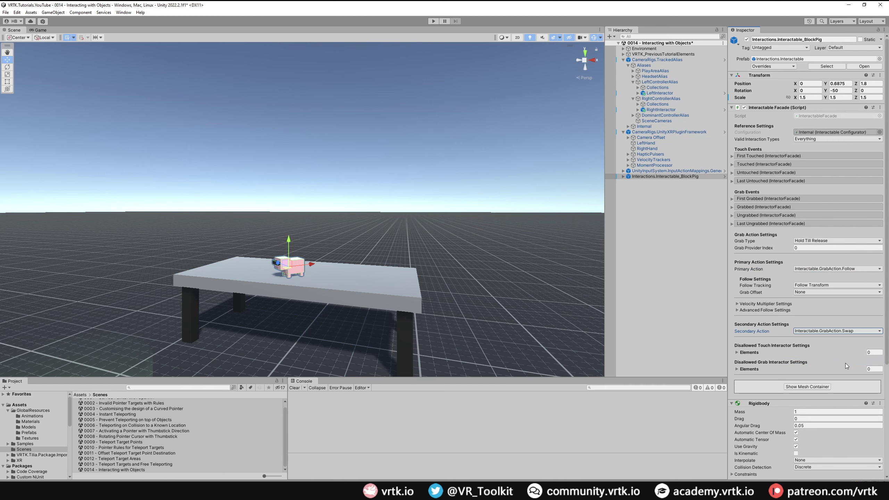
key(ctrl+p)
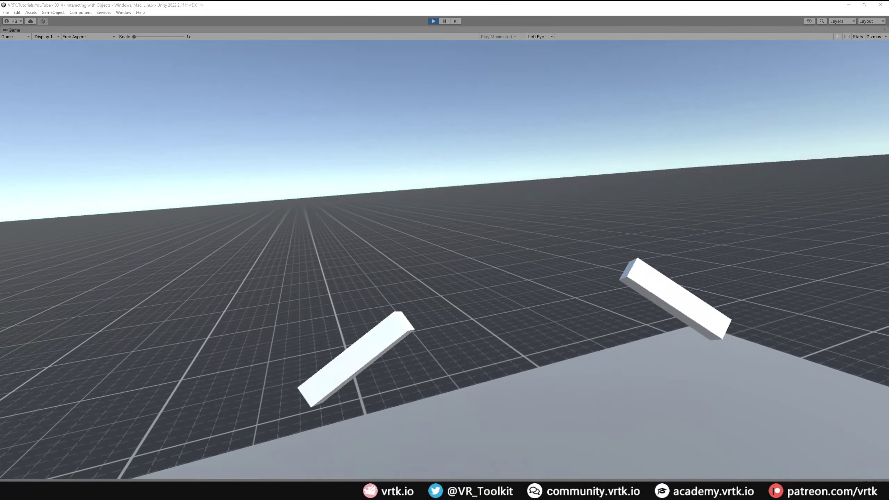